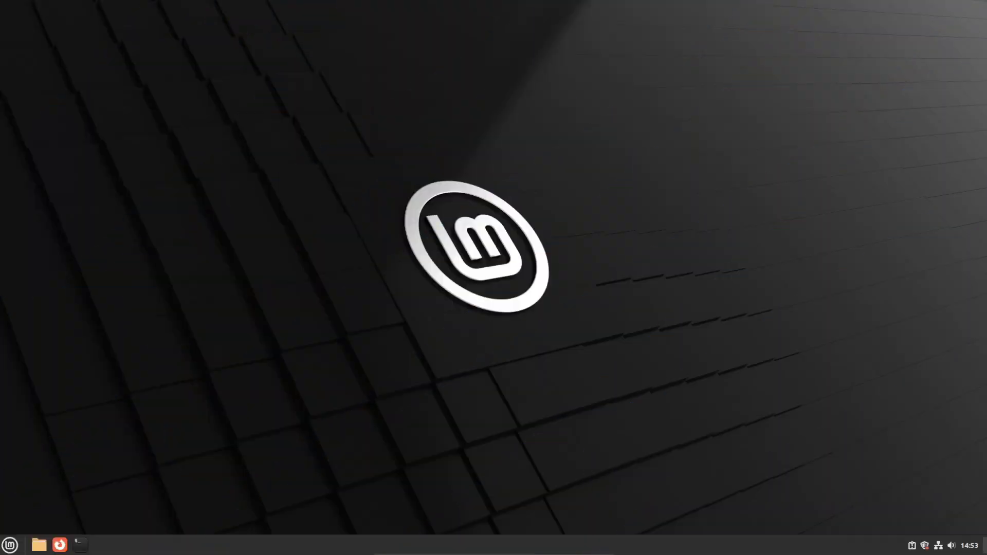
# - Display the system information with neofetch in a terminal, then close that terminal
pyautogui.press('super')
pyautogui.press('Escape')
pyautogui.hotkey('ctrl', 'alt', 't')
pyautogui.write('neofetch')
pyautogui.press('Return')
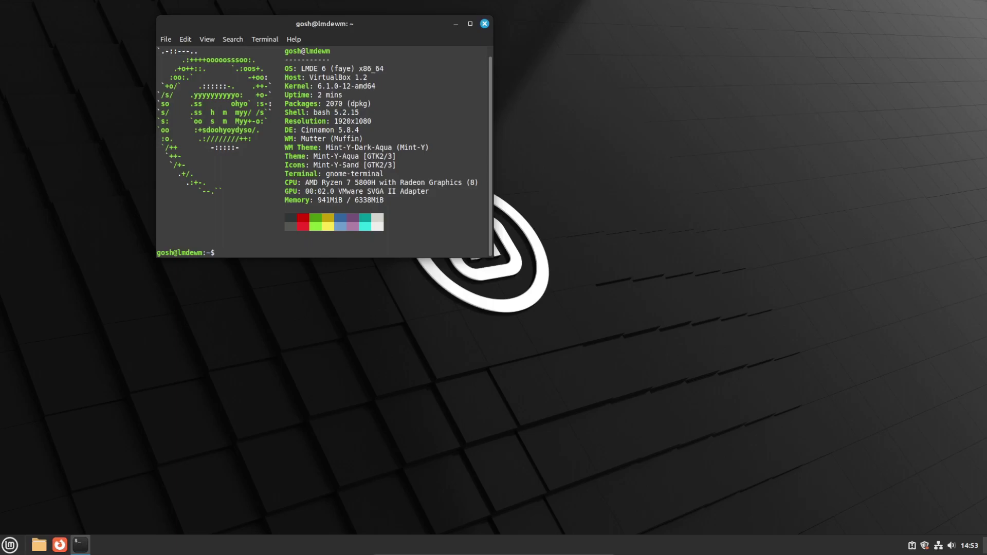
pyautogui.moveTo(324, 23); pyautogui.dragTo(453, 134)
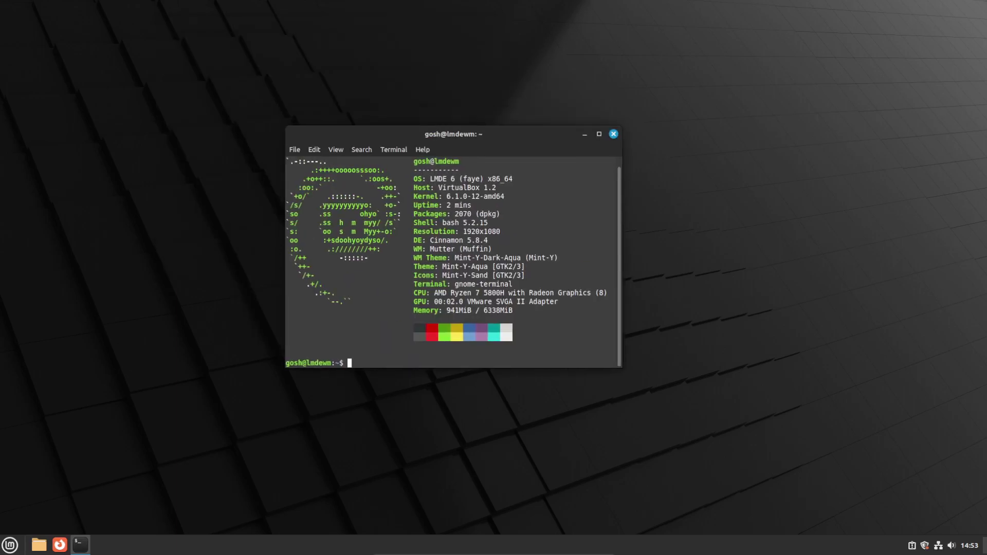
pyautogui.click(613, 134)
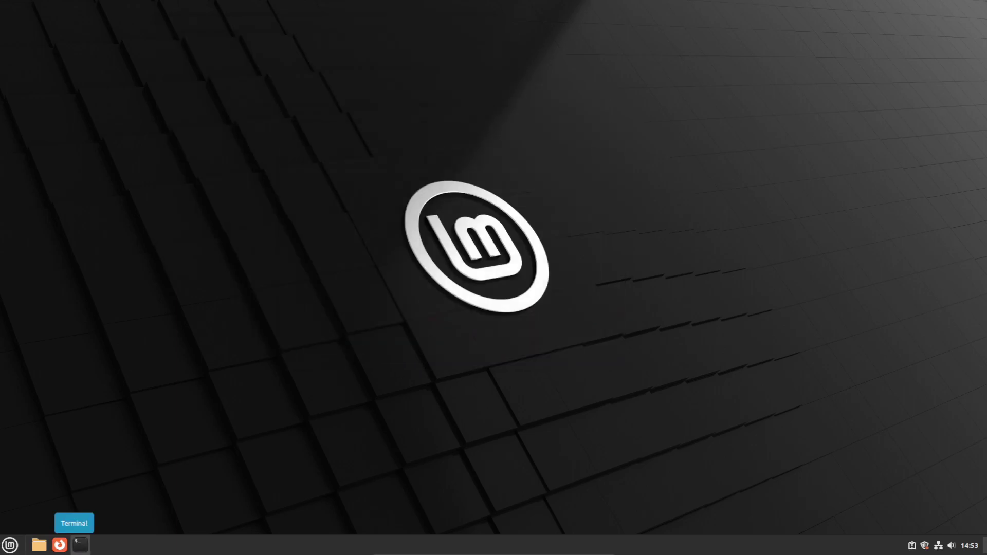
# - Refresh the package lists with "sudo apt update" in a new terminal, authenticating with the account password
pyautogui.click(80, 545)
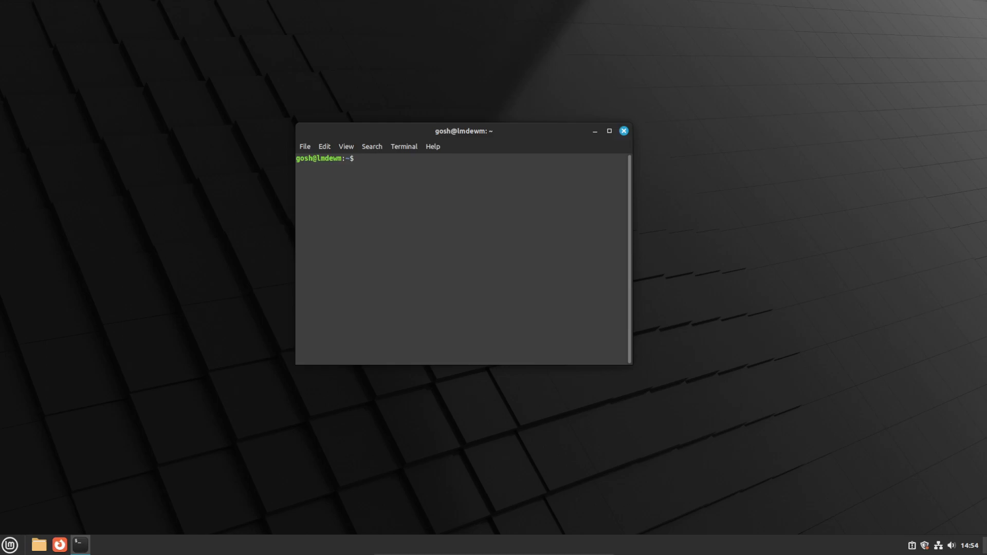
pyautogui.write('sudo apt update')
pyautogui.press('Return')
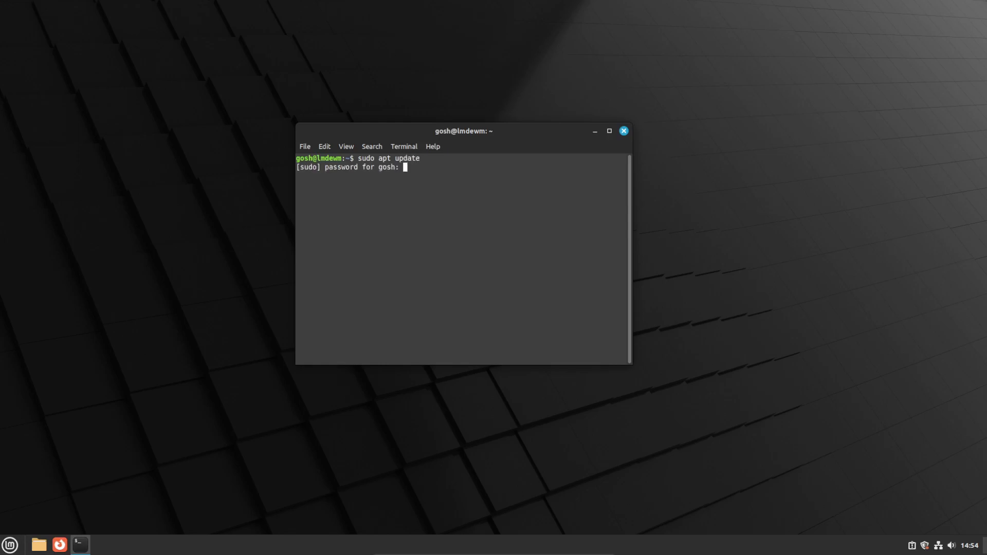
pyautogui.write('****')
pyautogui.press('Return')
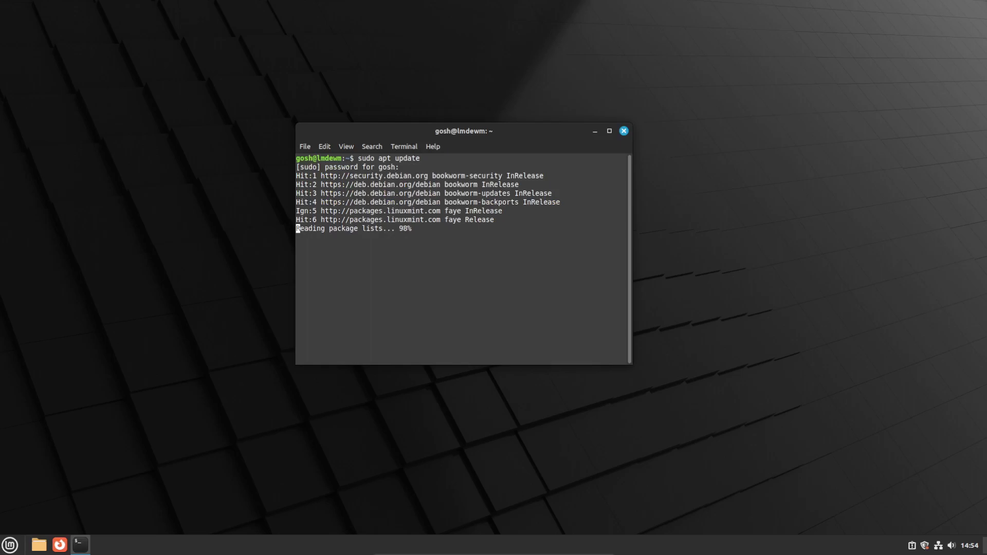
# - Upgrade the installed packages with "sudo apt upgrade" and clear the terminal output
pyautogui.write('sudo apt upgrade')
pyautogui.press('Return')
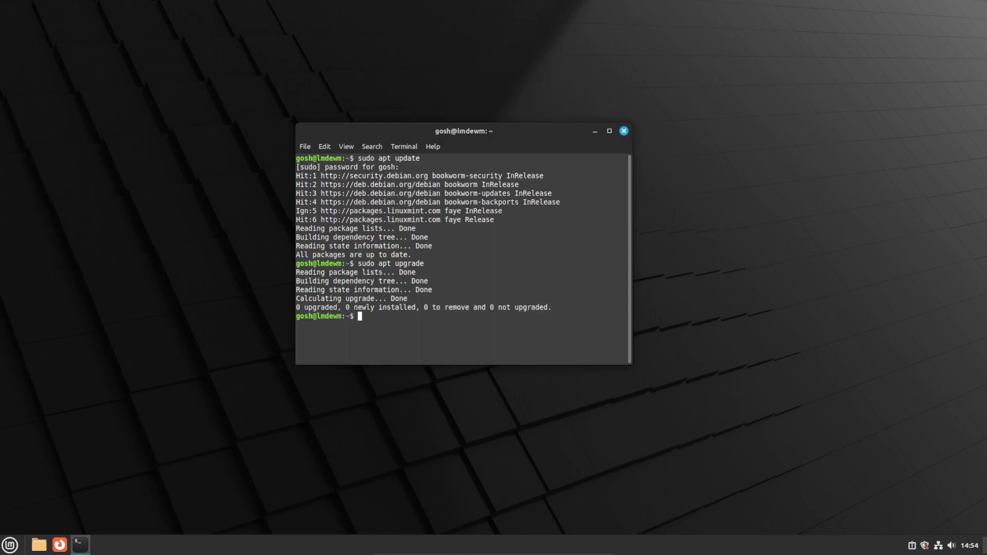
pyautogui.write('clear')
pyautogui.press('Return')
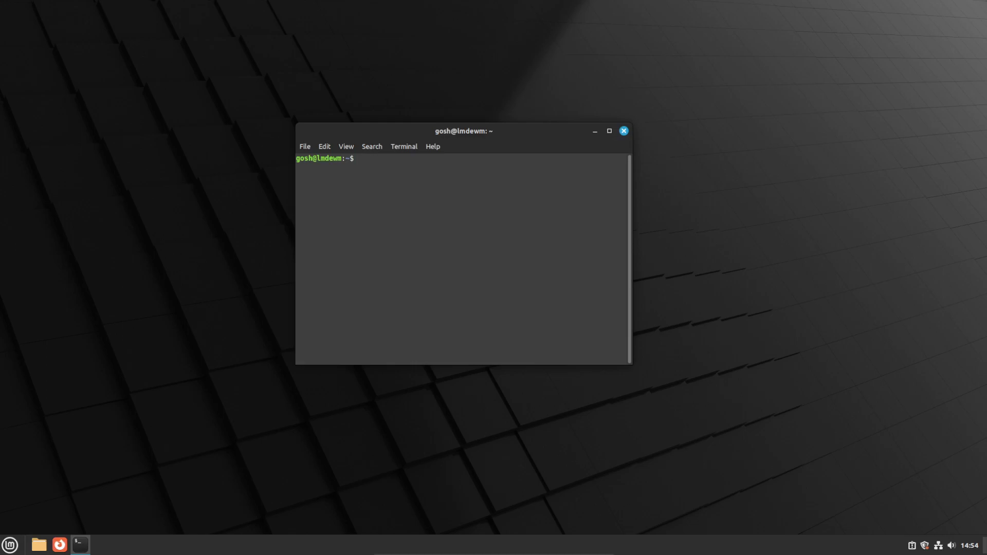
# - Install the KDE Plasma desktop with "sudo apt install kde-plasma-desktop -y"
pyautogui.write('sudo apt install kde-plasma-desktop -')
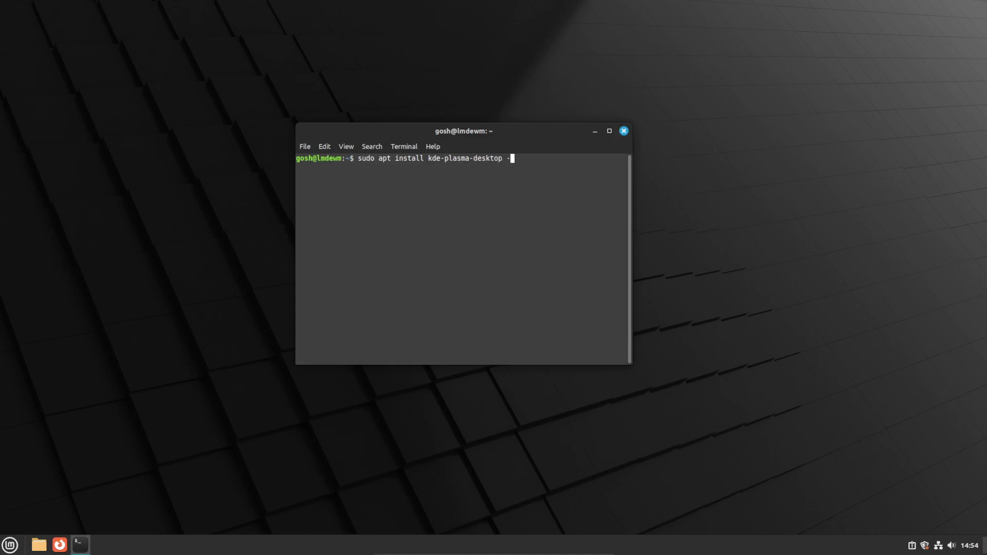
pyautogui.write('y')
pyautogui.press('Return')
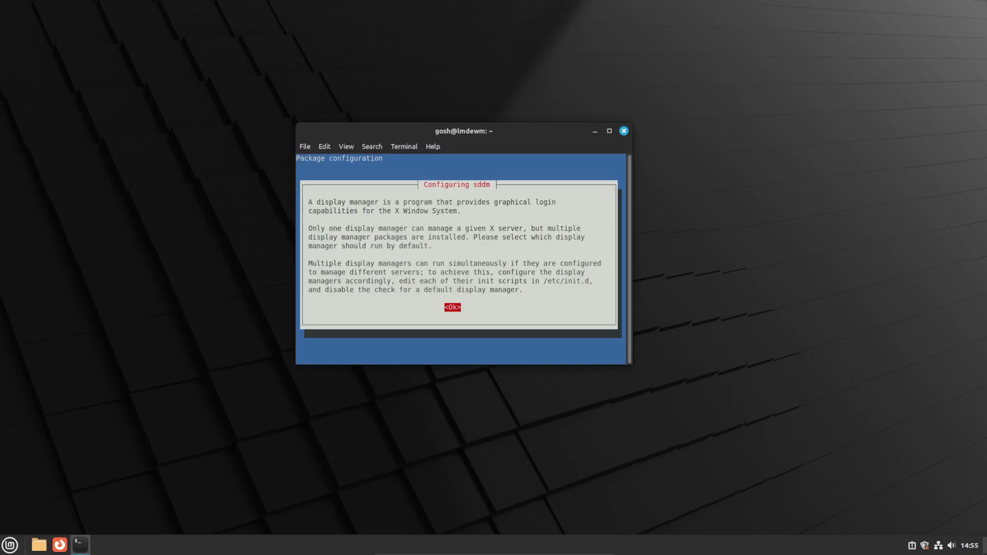
# - Set sddm as the default display manager in the package configuration
pyautogui.press('Return')
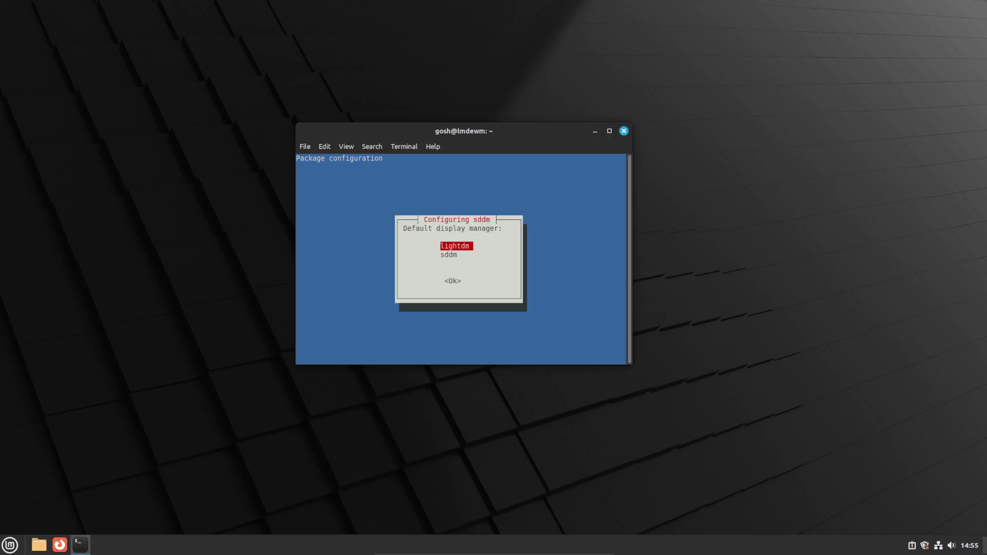
pyautogui.press('Down')
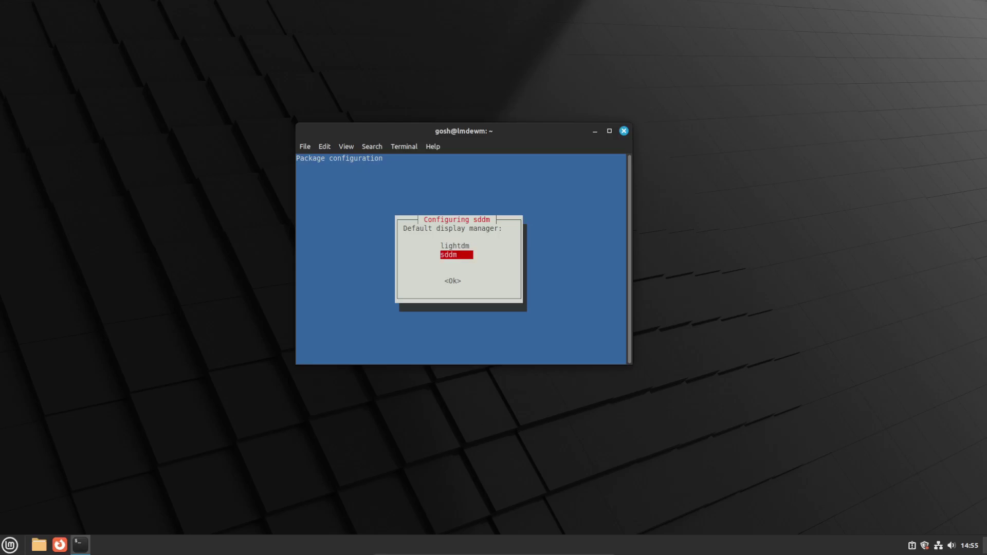
pyautogui.press('Return')
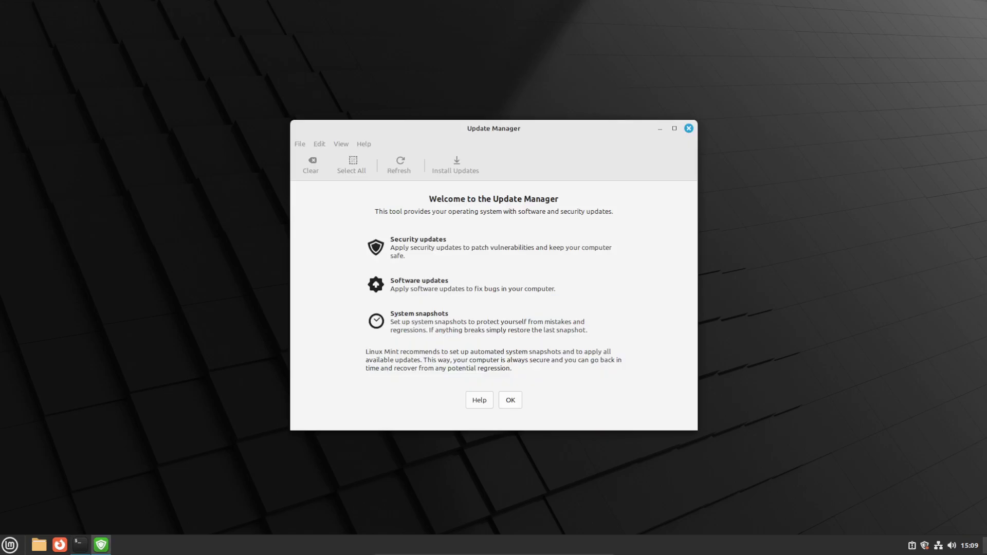
# - Dismiss and close the Update Manager, and reboot the machine with "systemctl reboot"
pyautogui.press('Return')
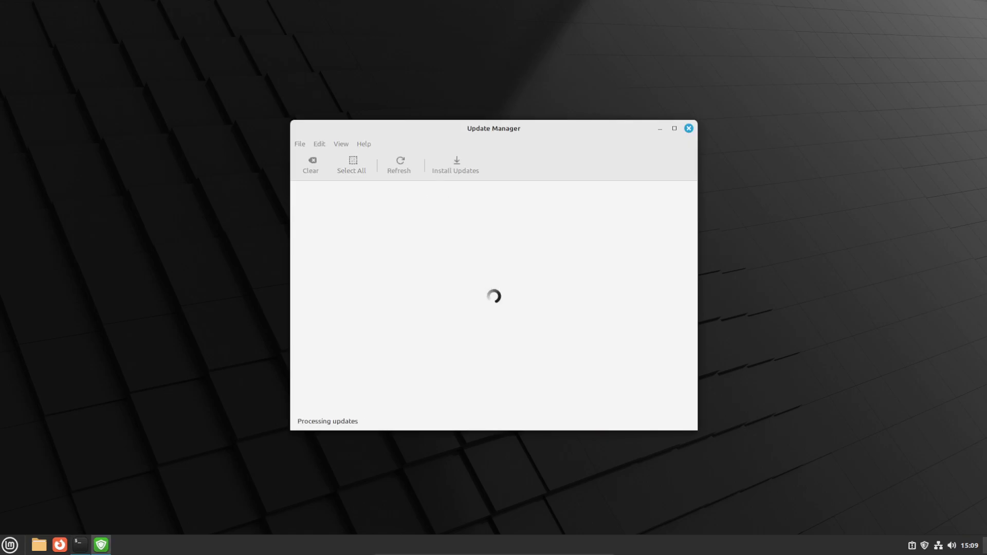
pyautogui.hotkey('alt', 'F4')
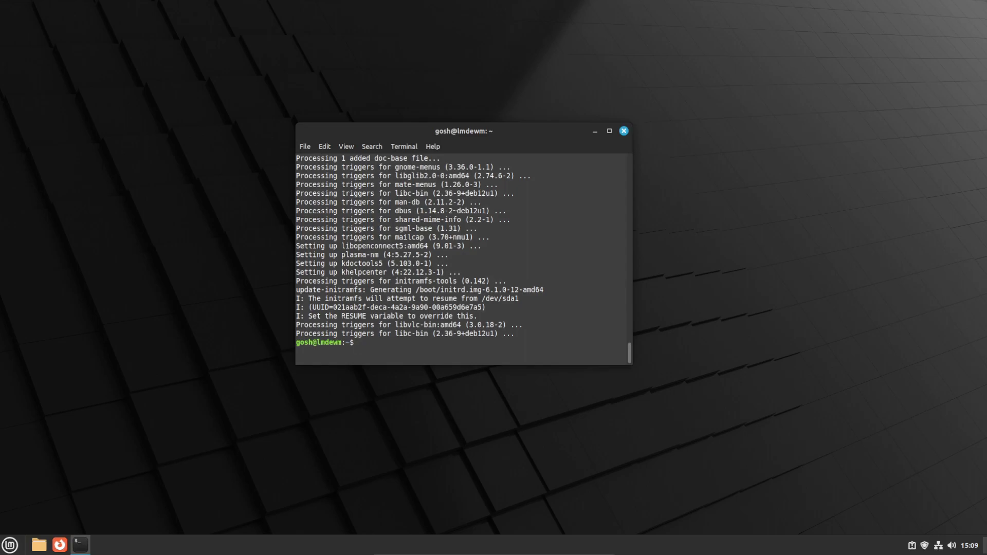
pyautogui.write('systemctl reboot')
pyautogui.press('Return')
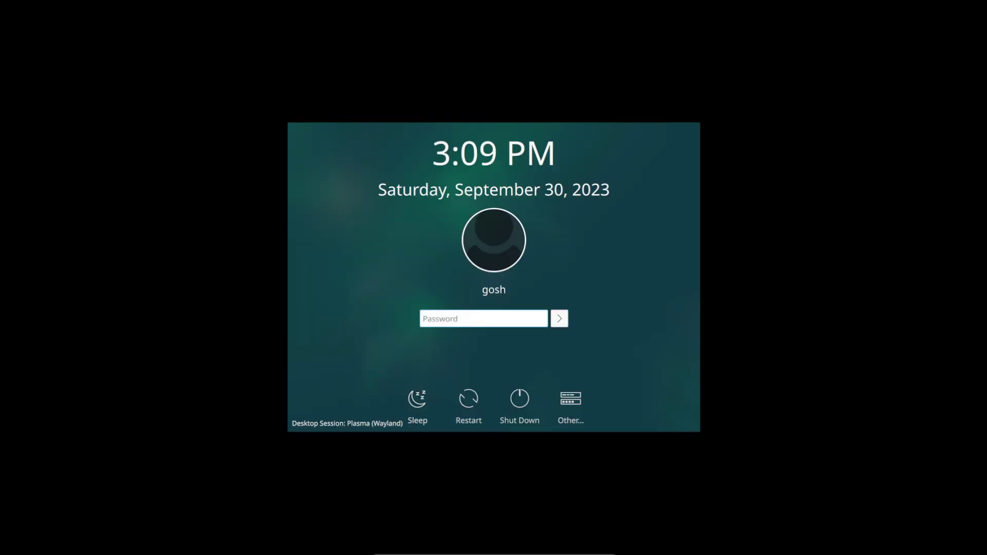
# - Go through the available desktop sessions on the login screen and select Plasma (X11)
pyautogui.click(347, 423)
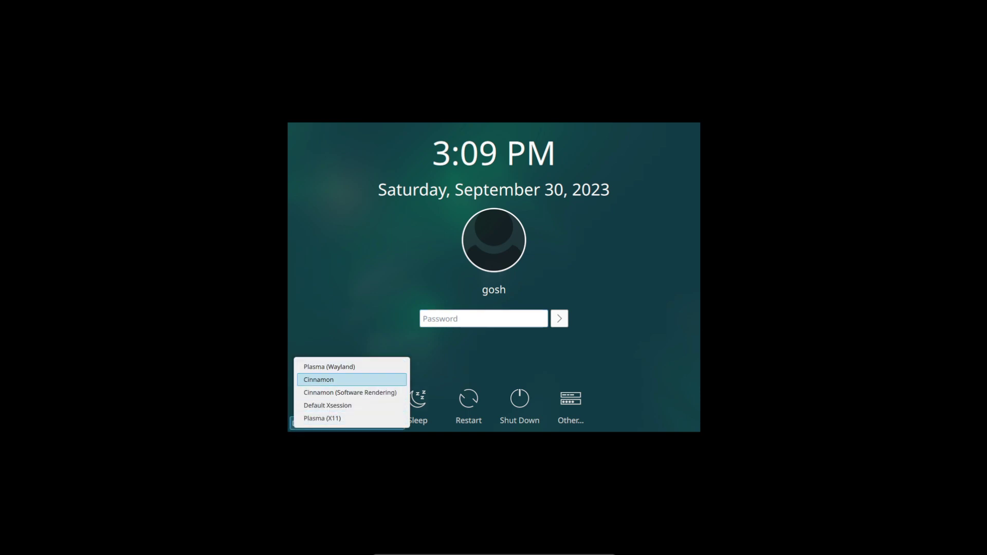
pyautogui.click(351, 380)
pyautogui.click(335, 423)
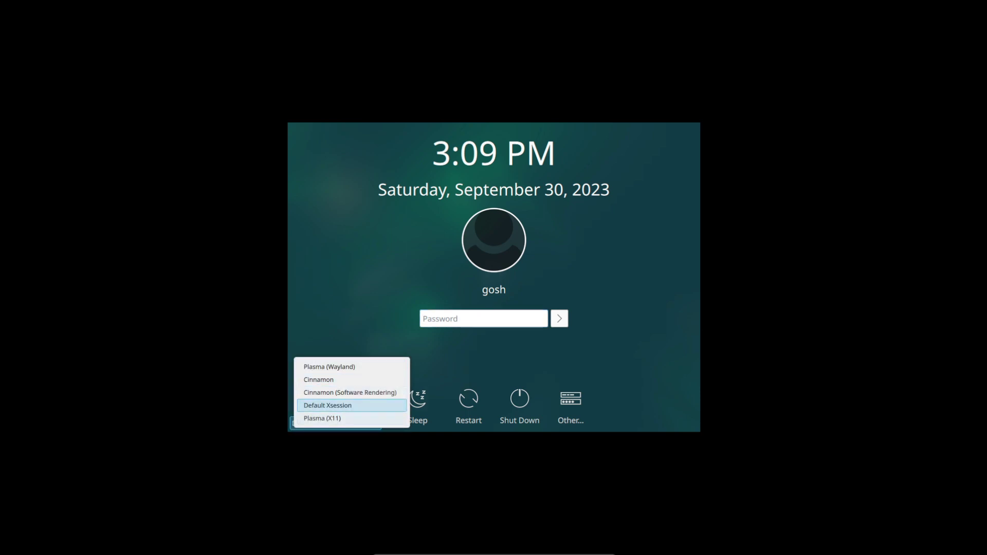
pyautogui.press('Up')
pyautogui.press('Up')
pyautogui.press('Up')
pyautogui.press('Up')
pyautogui.press('Down')
pyautogui.press('Down')
pyautogui.press('Down')
pyautogui.press('Down')
pyautogui.press('Return')
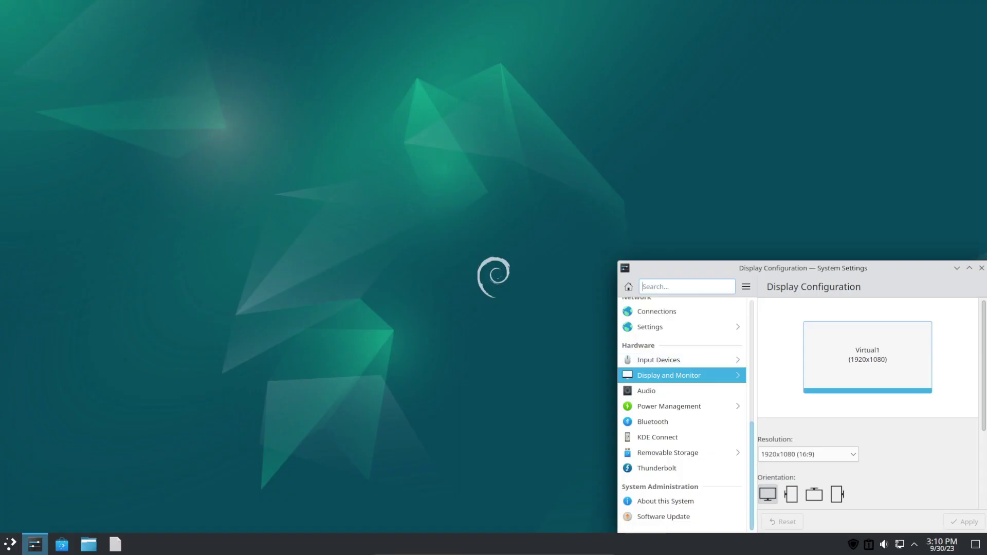
# - Examine the KDE Plasma and kernel versions in the About this System information, then close System Settings
pyautogui.click(681, 501)
pyautogui.moveTo(803, 268); pyautogui.dragTo(547, 227)
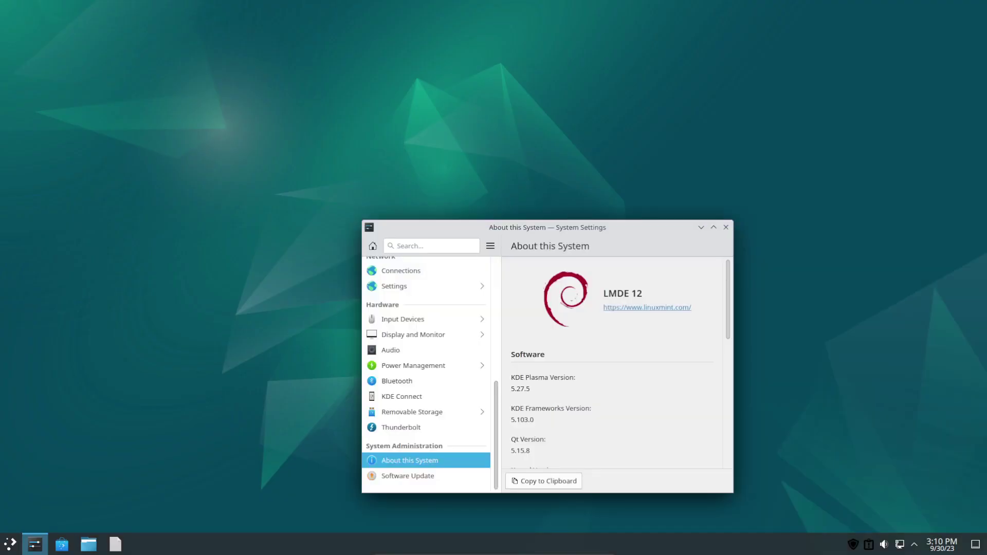
pyautogui.doubleClick(520, 389)
pyautogui.scroll(-1, 612, 363)
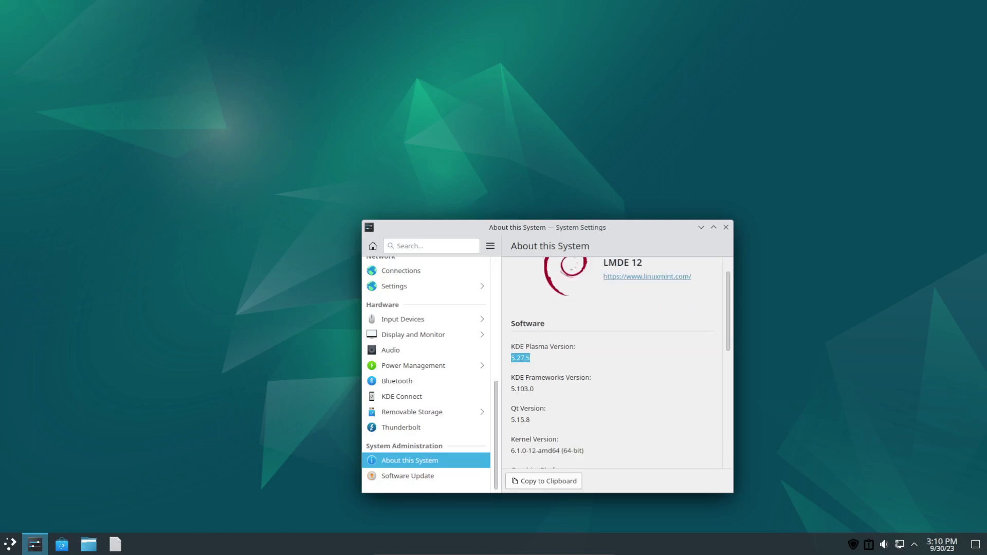
pyautogui.tripleClick(547, 450)
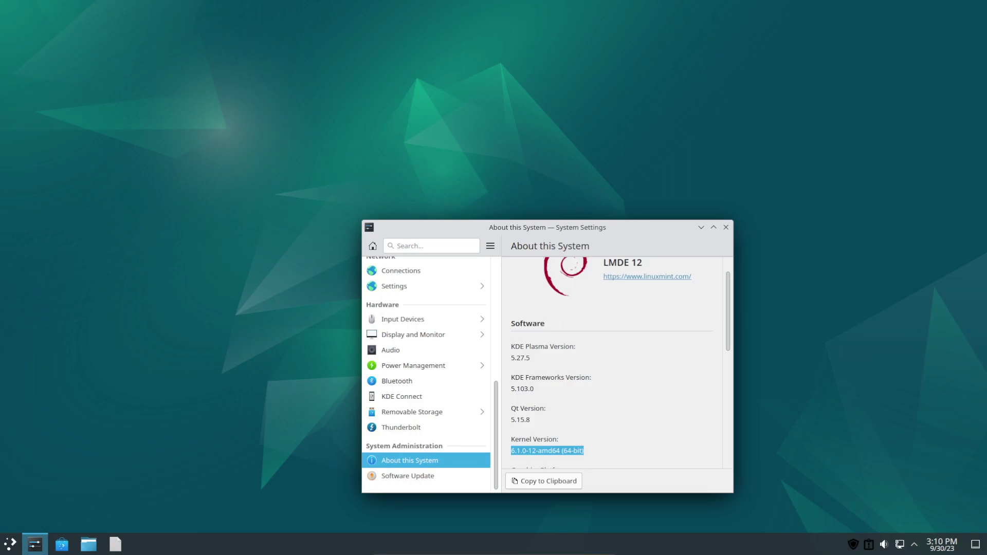
pyautogui.click(726, 228)
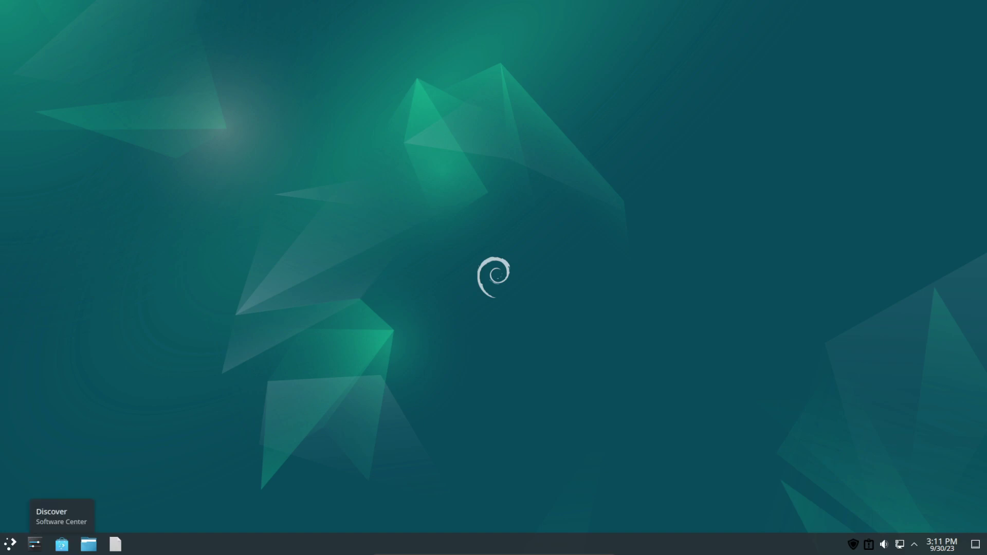
# - Install the Flatpak backend in Discover's settings, authenticating with the account password, and close Discover
pyautogui.click(62, 544)
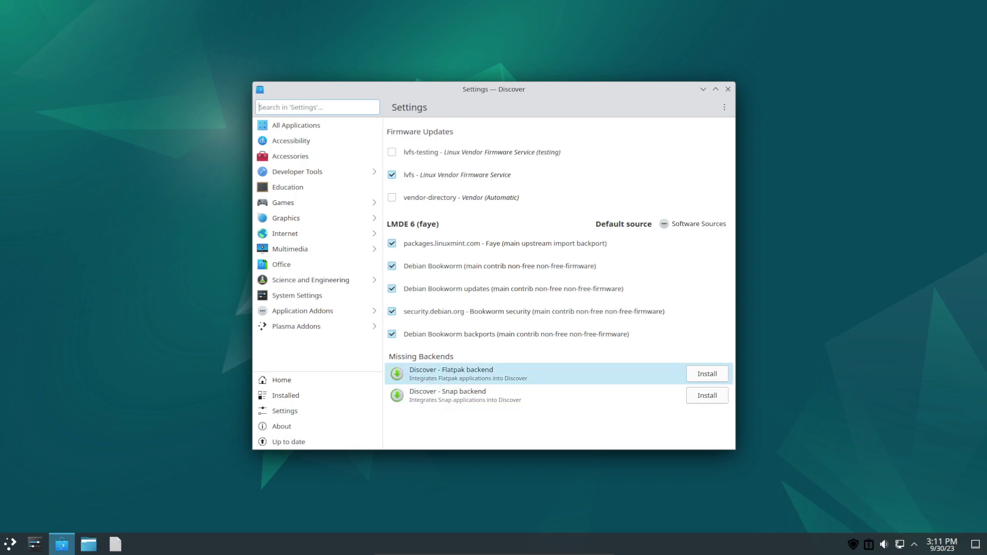
pyautogui.click(707, 373)
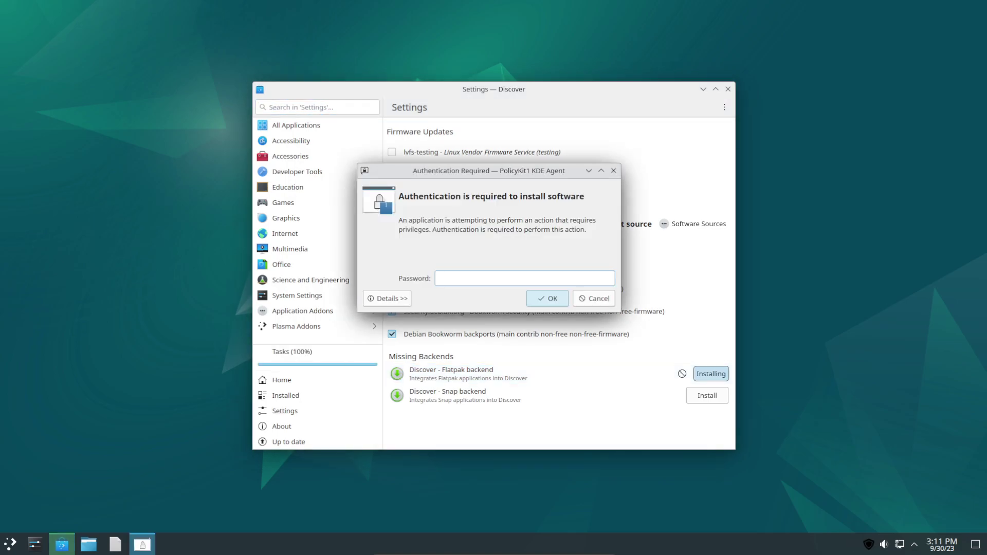
pyautogui.write('********')
pyautogui.press('Return')
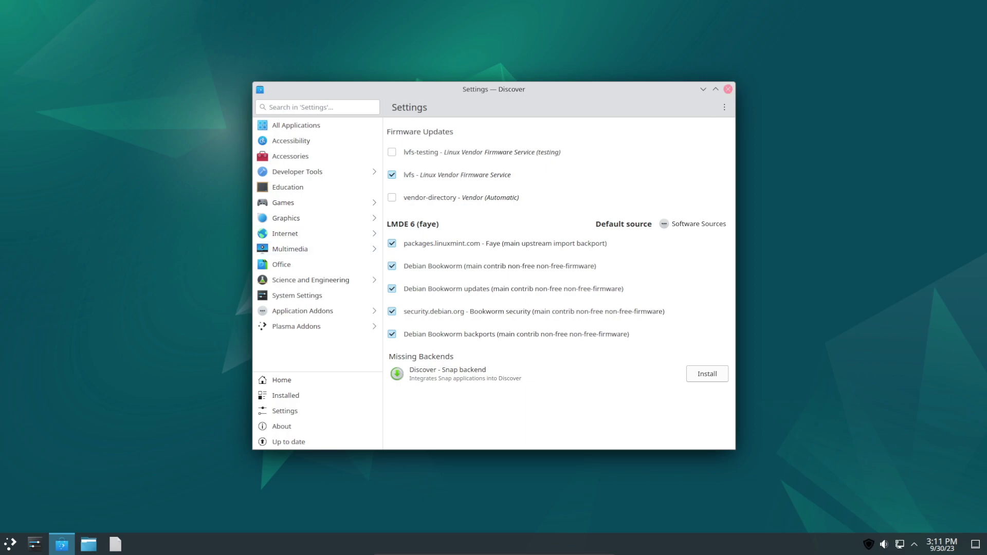
pyautogui.click(728, 89)
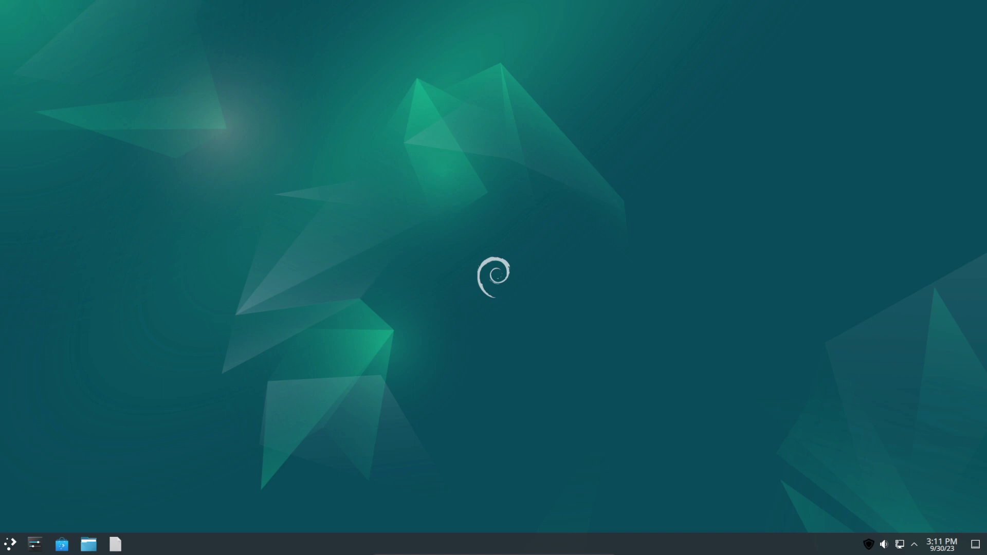
# - Reopen Discover, view Telegram Desktop's details with Flathub as its source, and close Discover
pyautogui.click(62, 544)
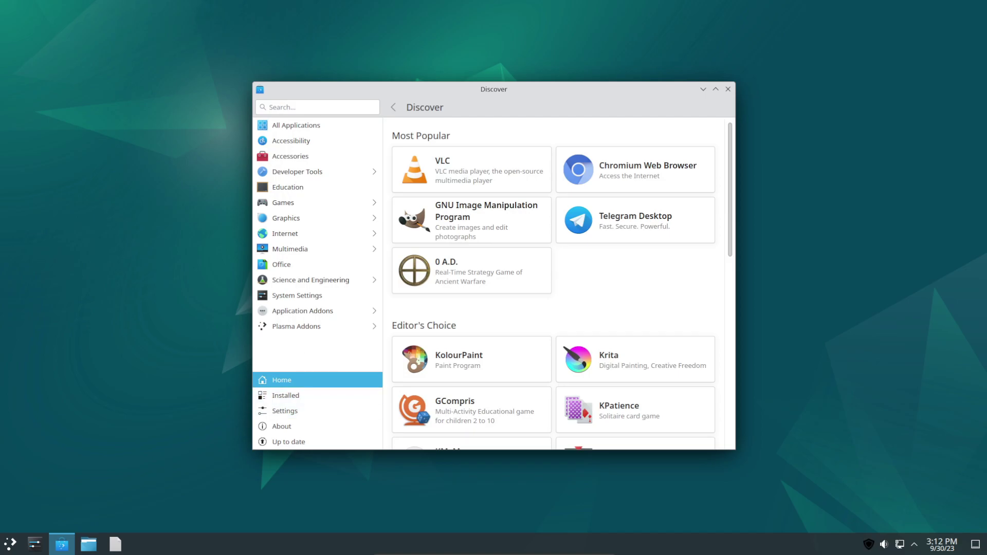
pyautogui.click(635, 220)
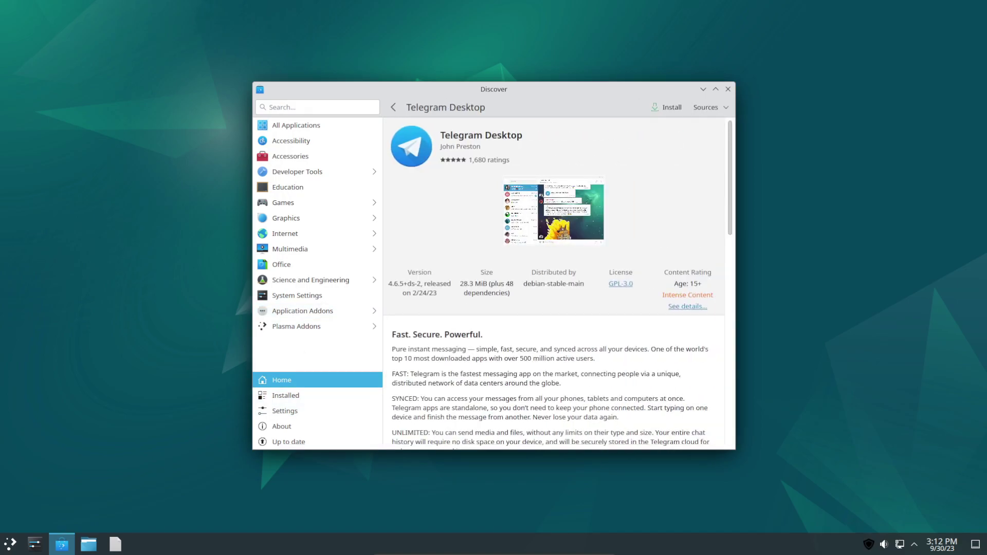
pyautogui.click(709, 107)
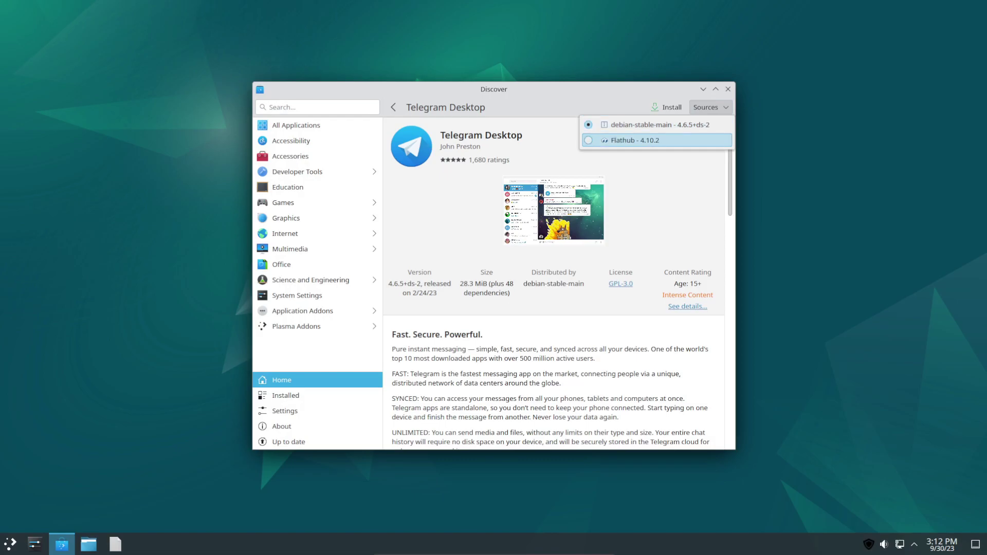
pyautogui.click(635, 139)
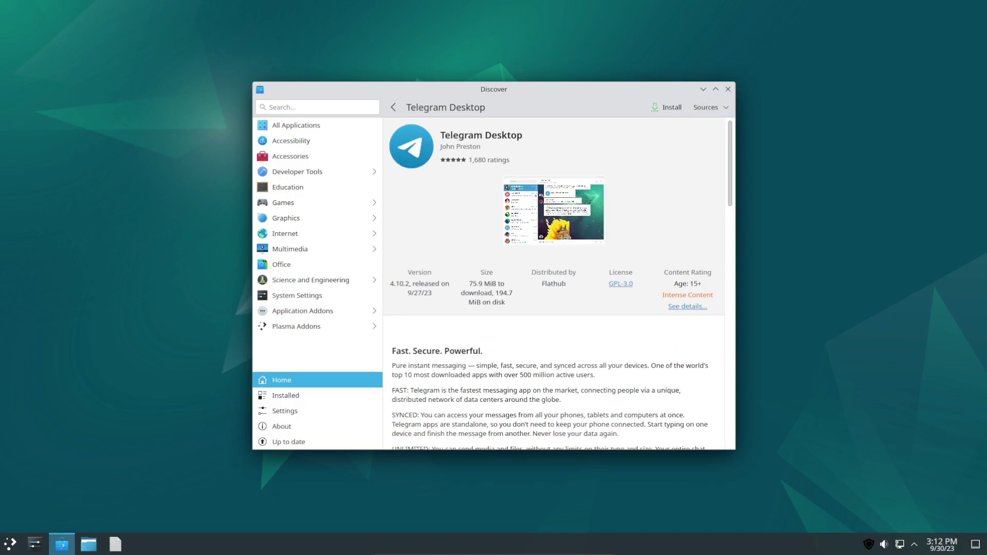
pyautogui.click(728, 89)
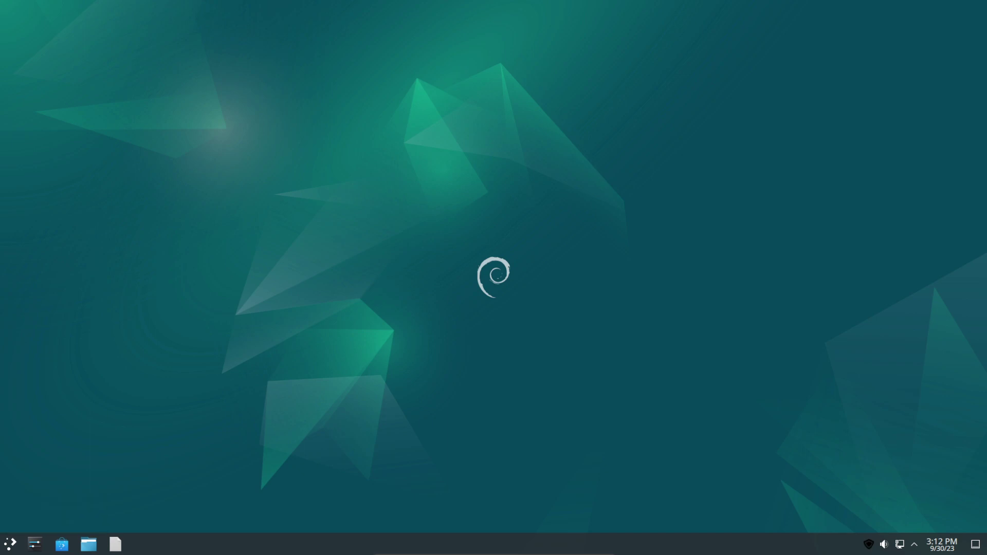
# - Decline switching to a local mirror in Update Manager and view its About information
pyautogui.click(868, 544)
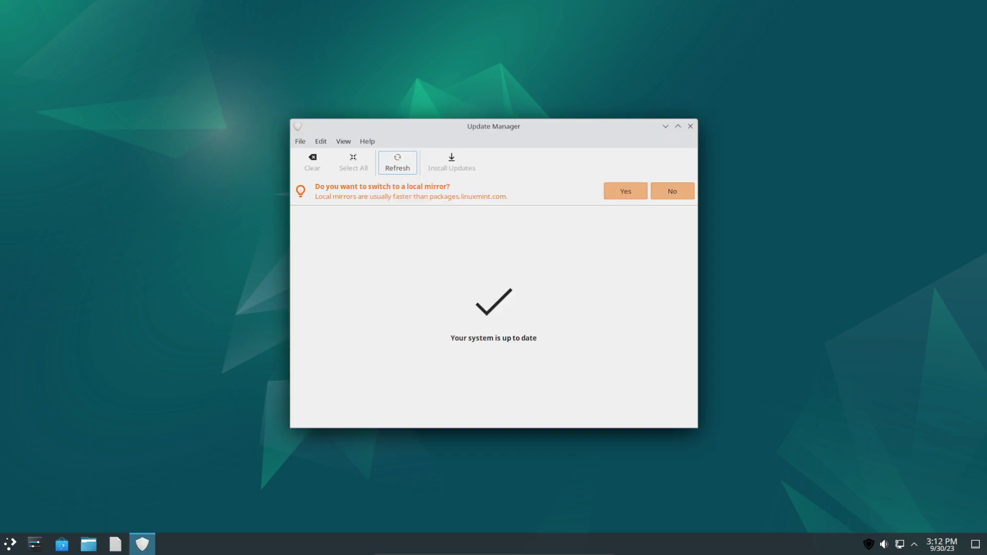
pyautogui.click(672, 190)
pyautogui.click(367, 141)
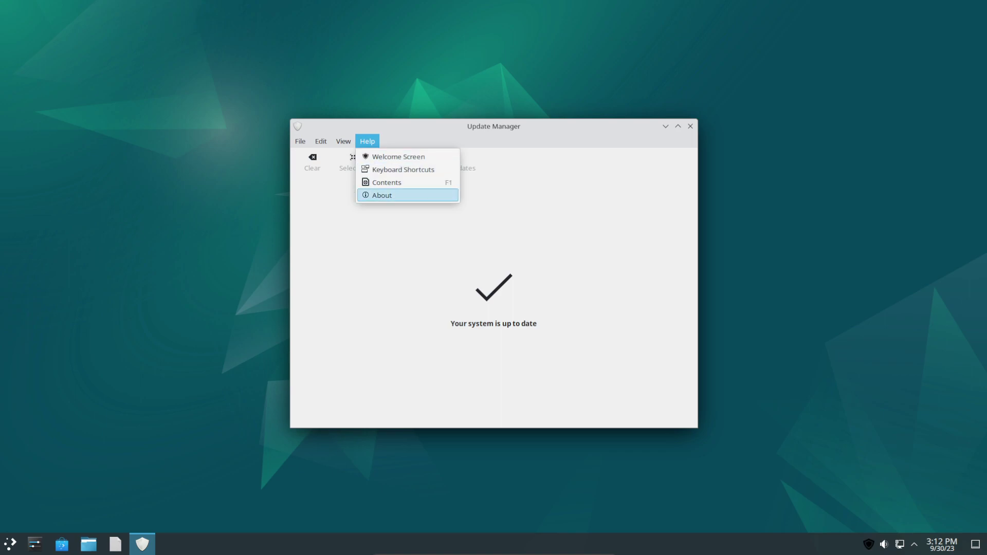
pyautogui.click(382, 196)
pyautogui.click(577, 369)
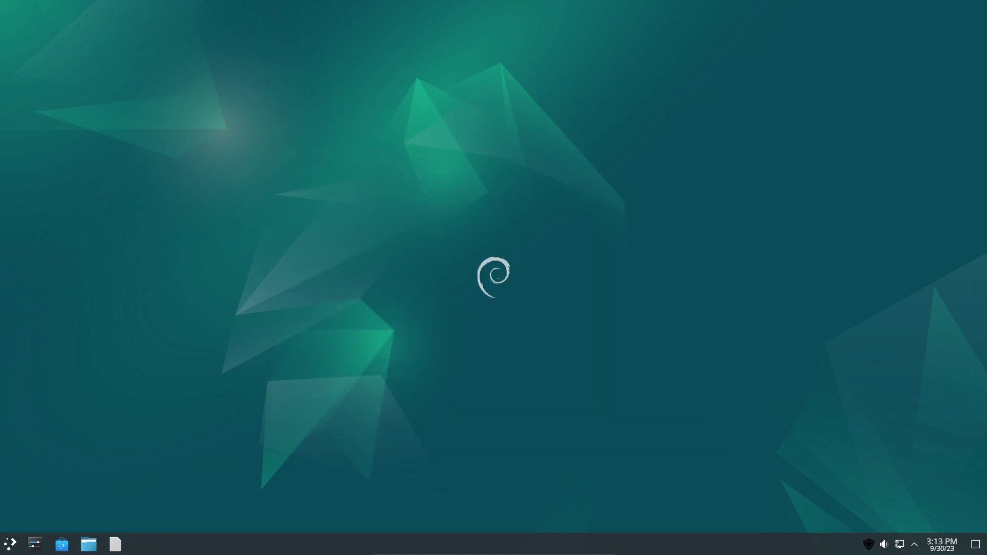
# - Browse the applications in the launcher's Internet, Office and Multimedia categories
pyautogui.press('super')
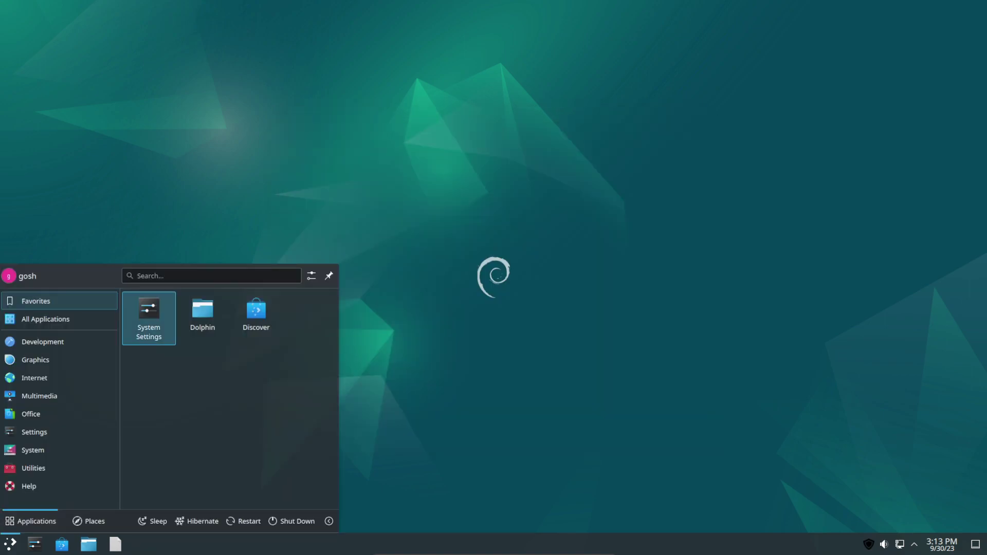
pyautogui.moveTo(58, 377)
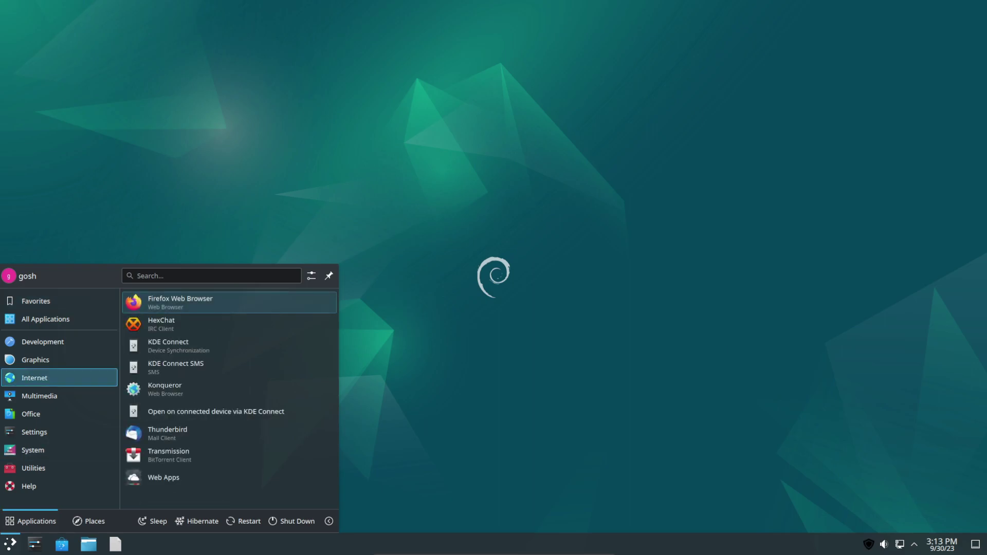
pyautogui.press('Down')
pyautogui.press('Down')
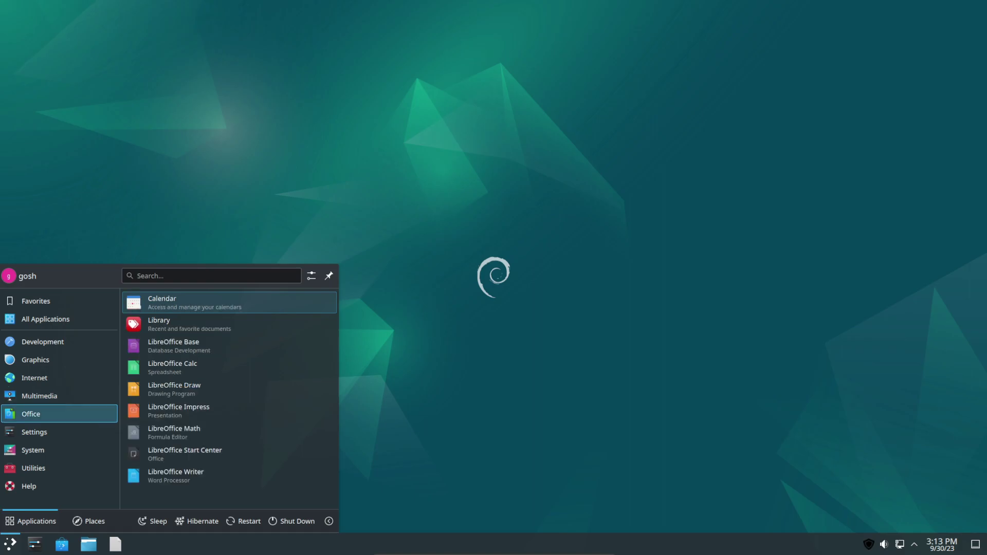
pyautogui.press('Up')
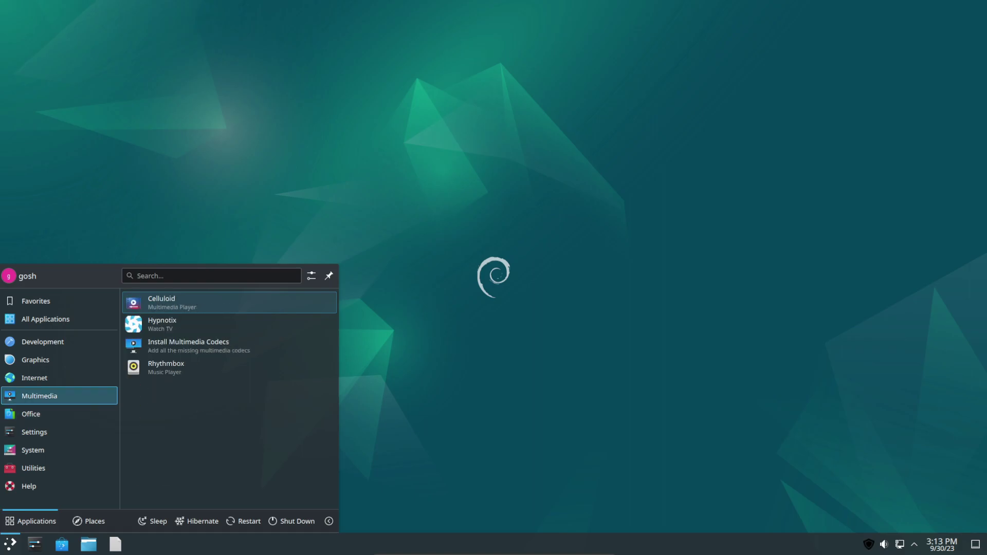